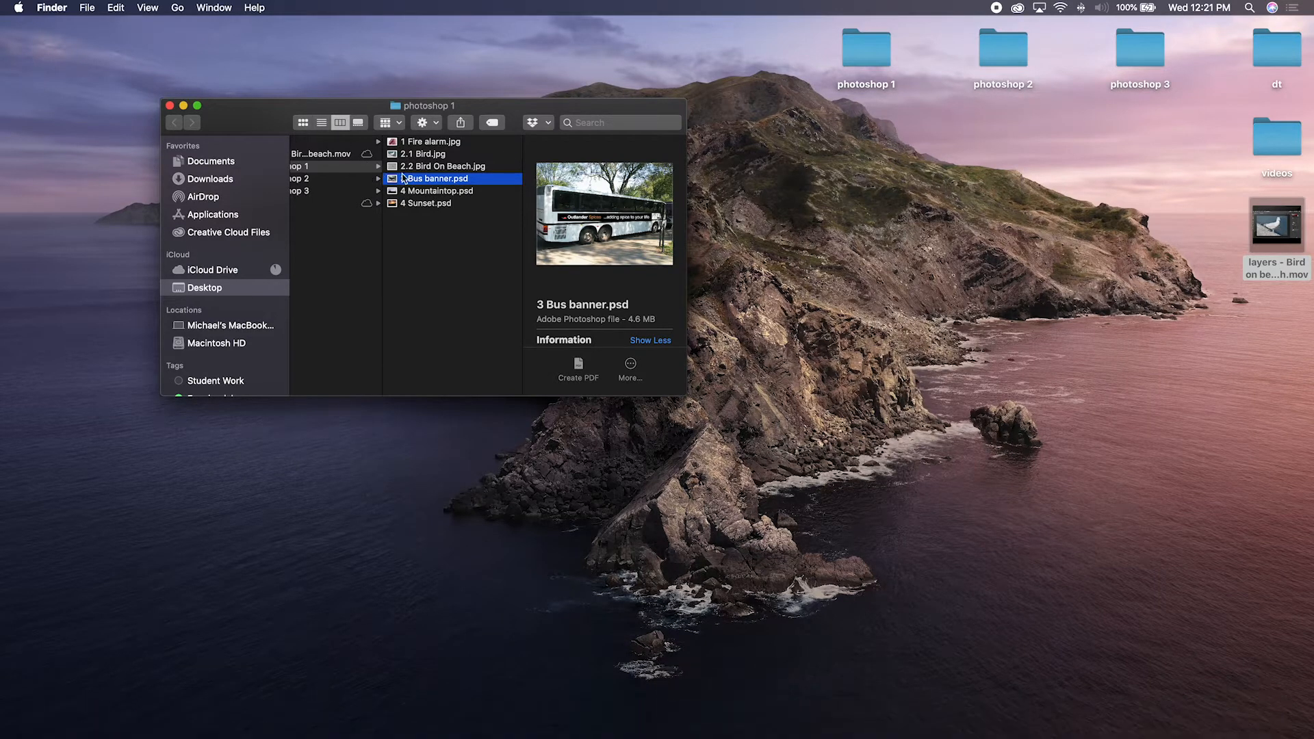
# Step: Open the Photoshop file 3 Bus banner.psd from the photoshop 1 folder
pyautogui.doubleClick(429, 179)
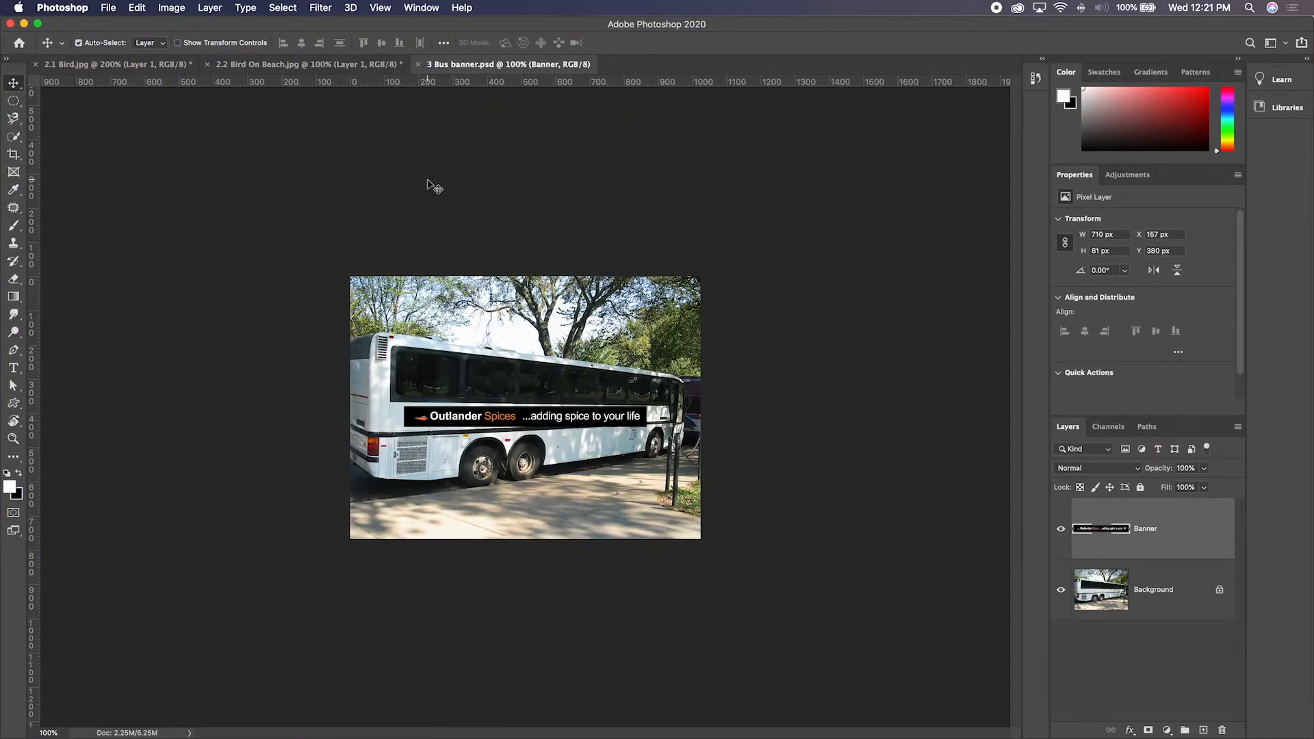
pyautogui.press('super+equal')
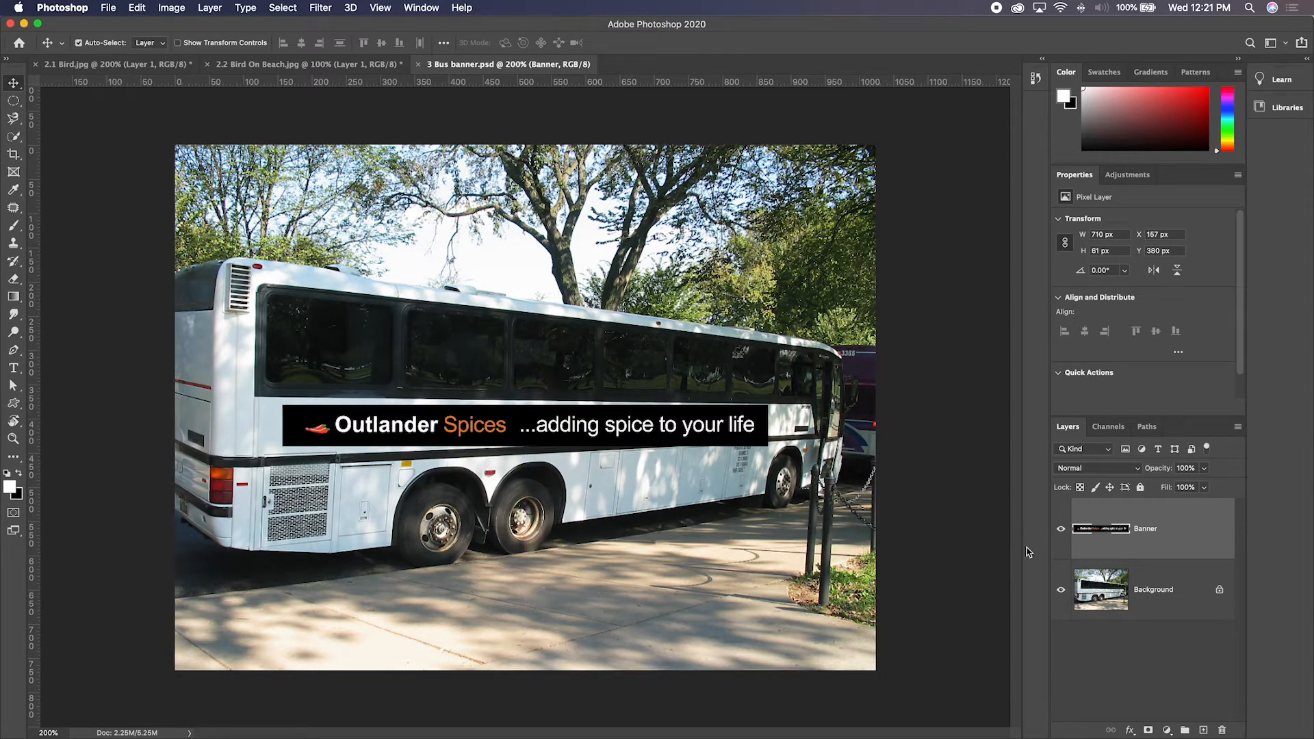
# Step: Hide and show the Banner and Background layers in turn to see what each contains
pyautogui.click(1059, 530)
pyautogui.click(1059, 531)
pyautogui.click(1059, 591)
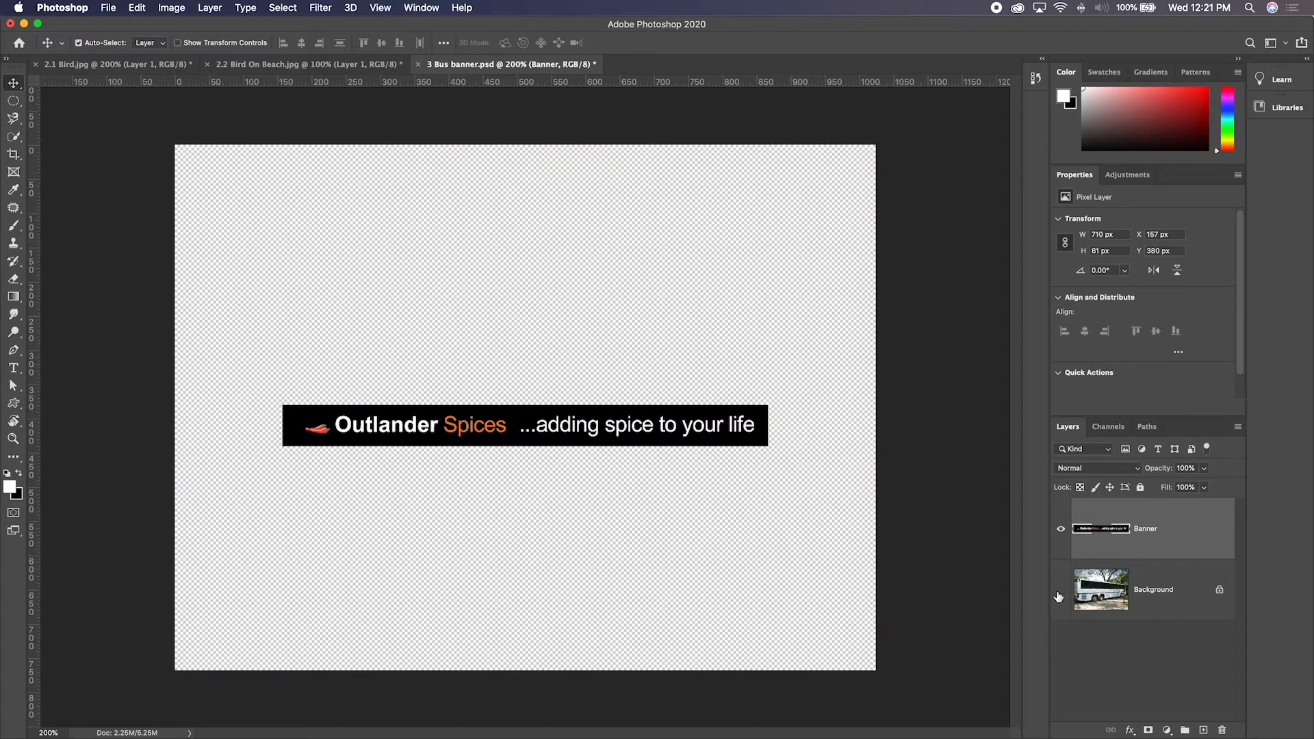
pyautogui.click(1059, 591)
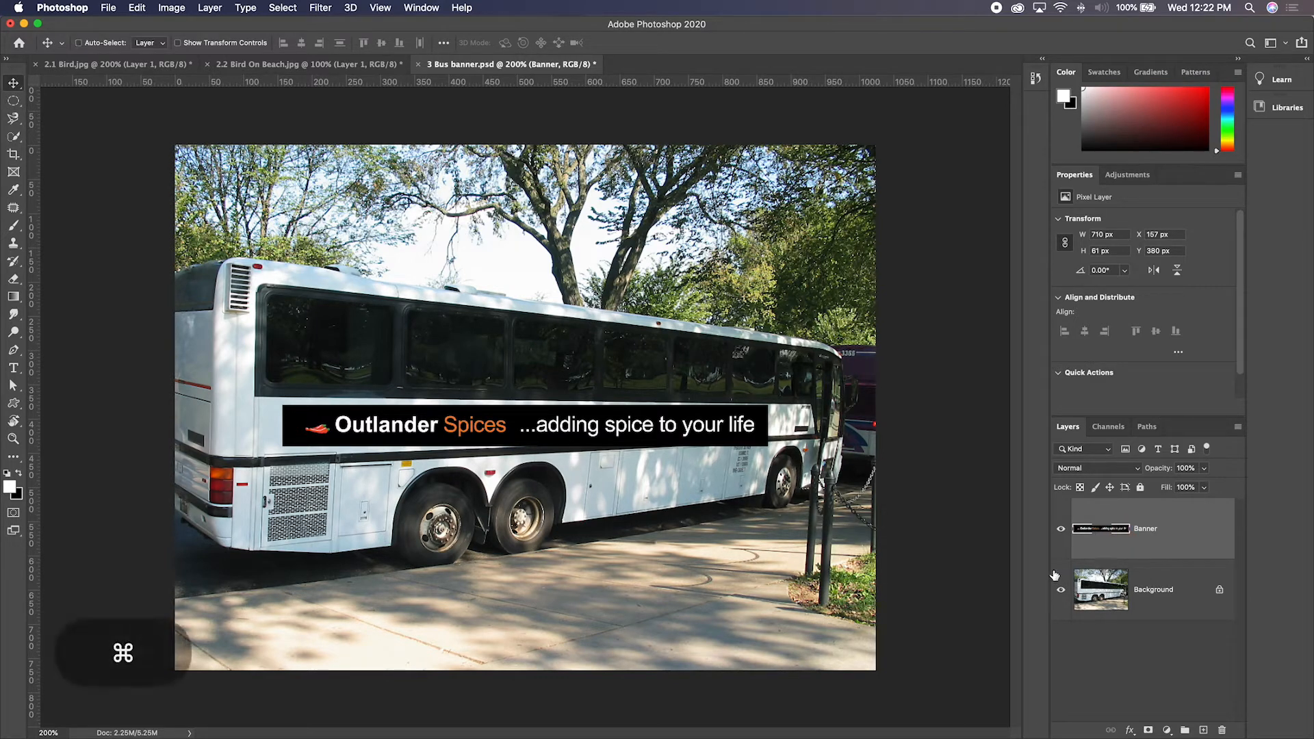
# Step: Try scaling the Banner layer from its upper-left corner with Free Transform, undoing each attempt
pyautogui.press('super+t')
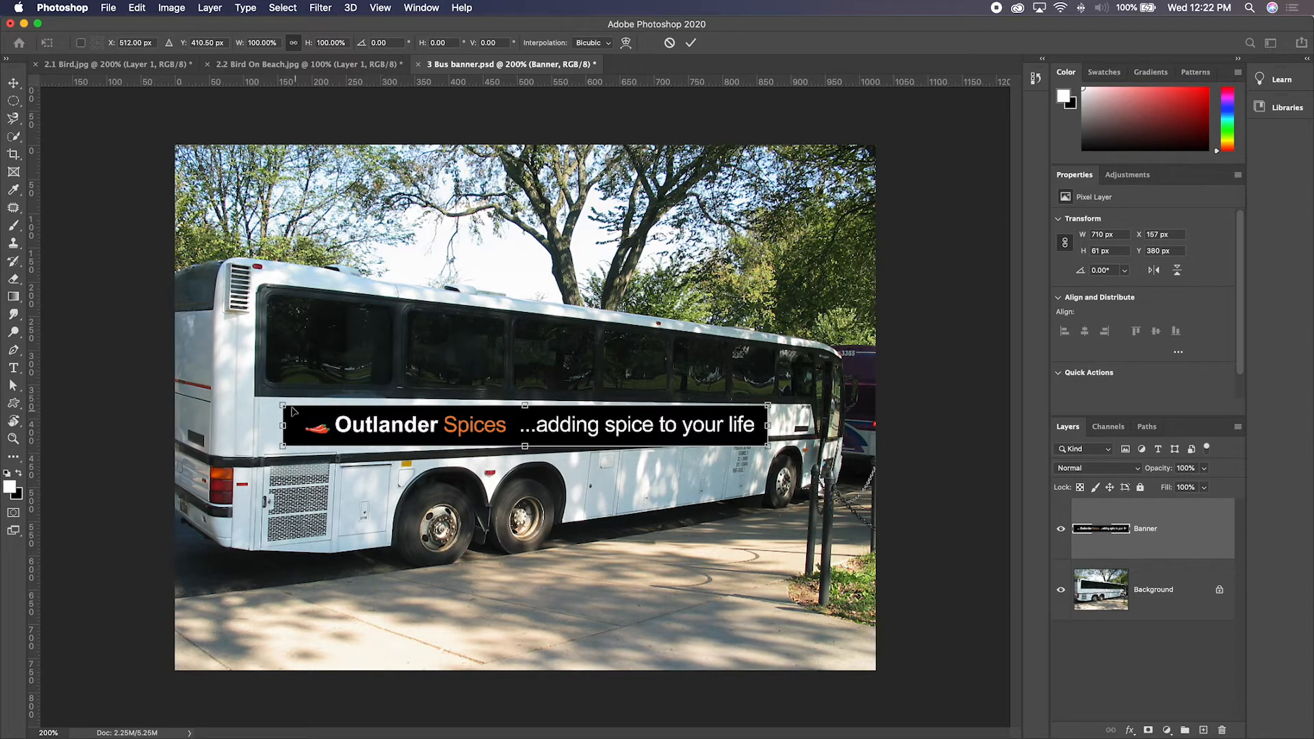
pyautogui.moveTo(283, 406); pyautogui.dragTo(363, 312)
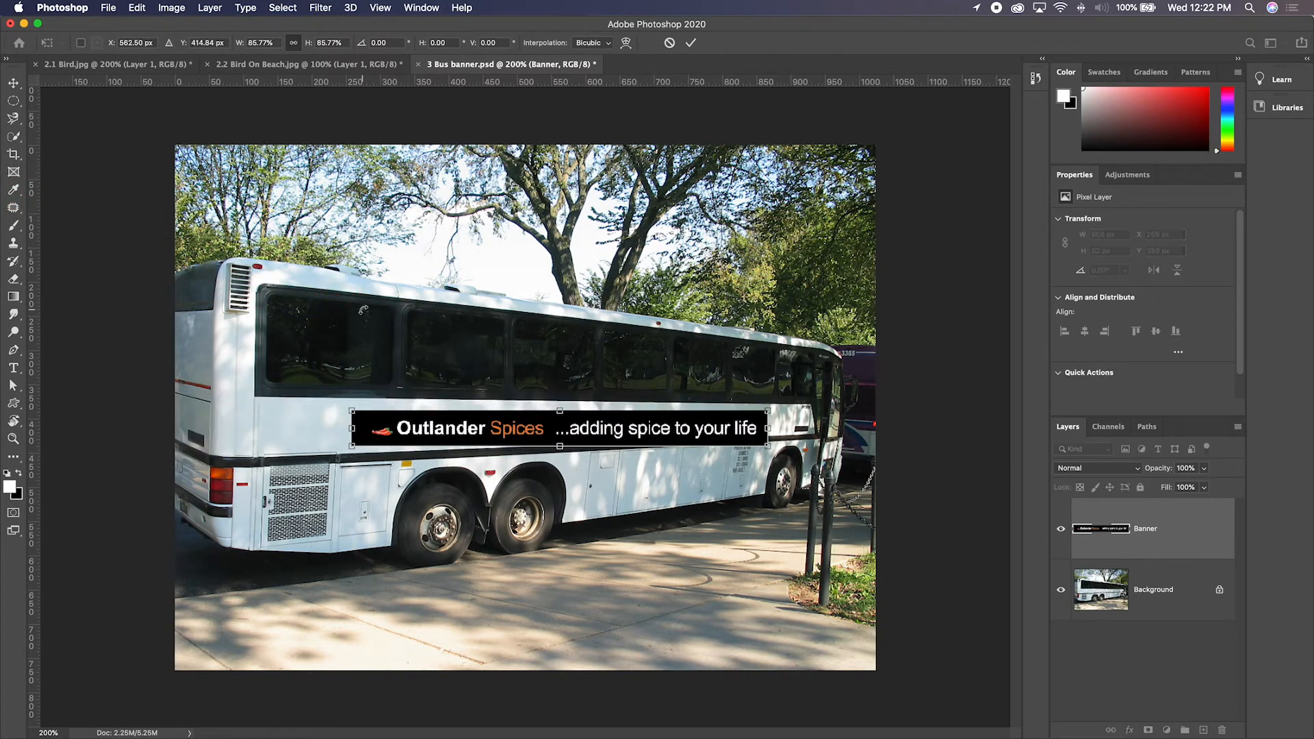
pyautogui.press('super+z')
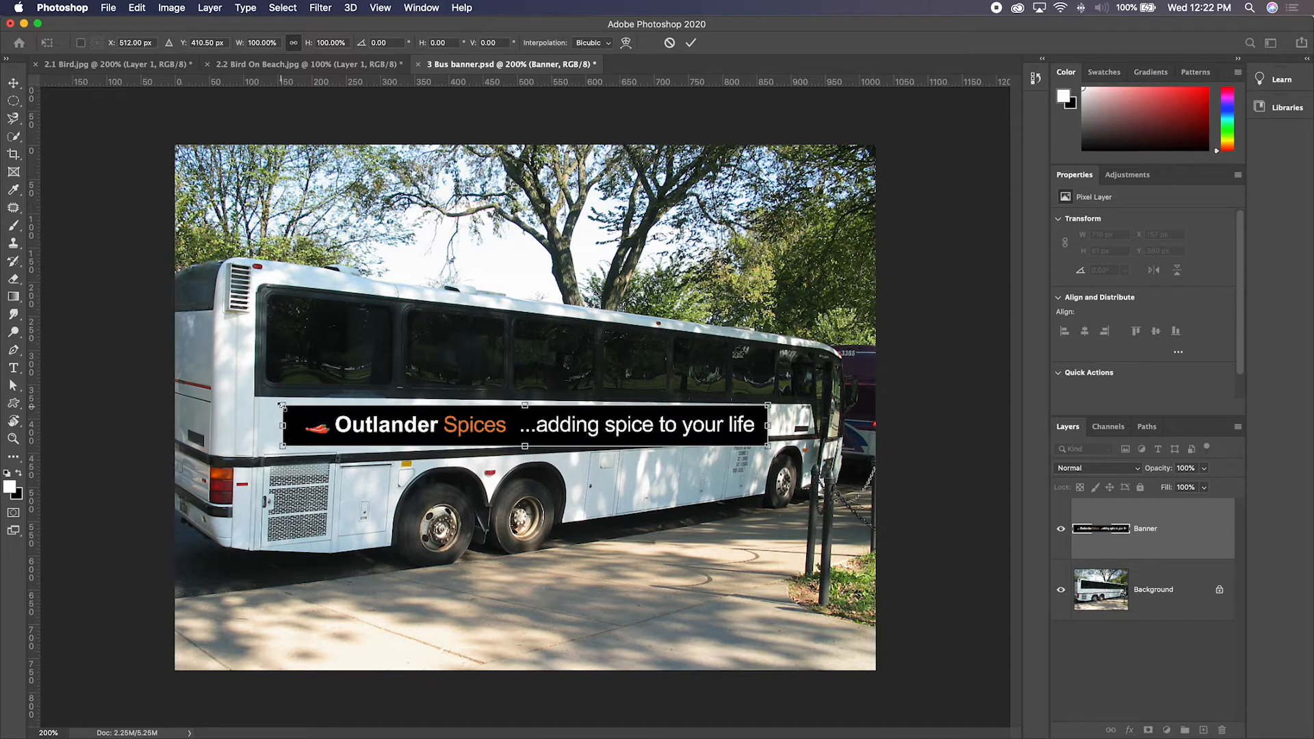
pyautogui.moveTo(282, 406); pyautogui.dragTo(315, 349)
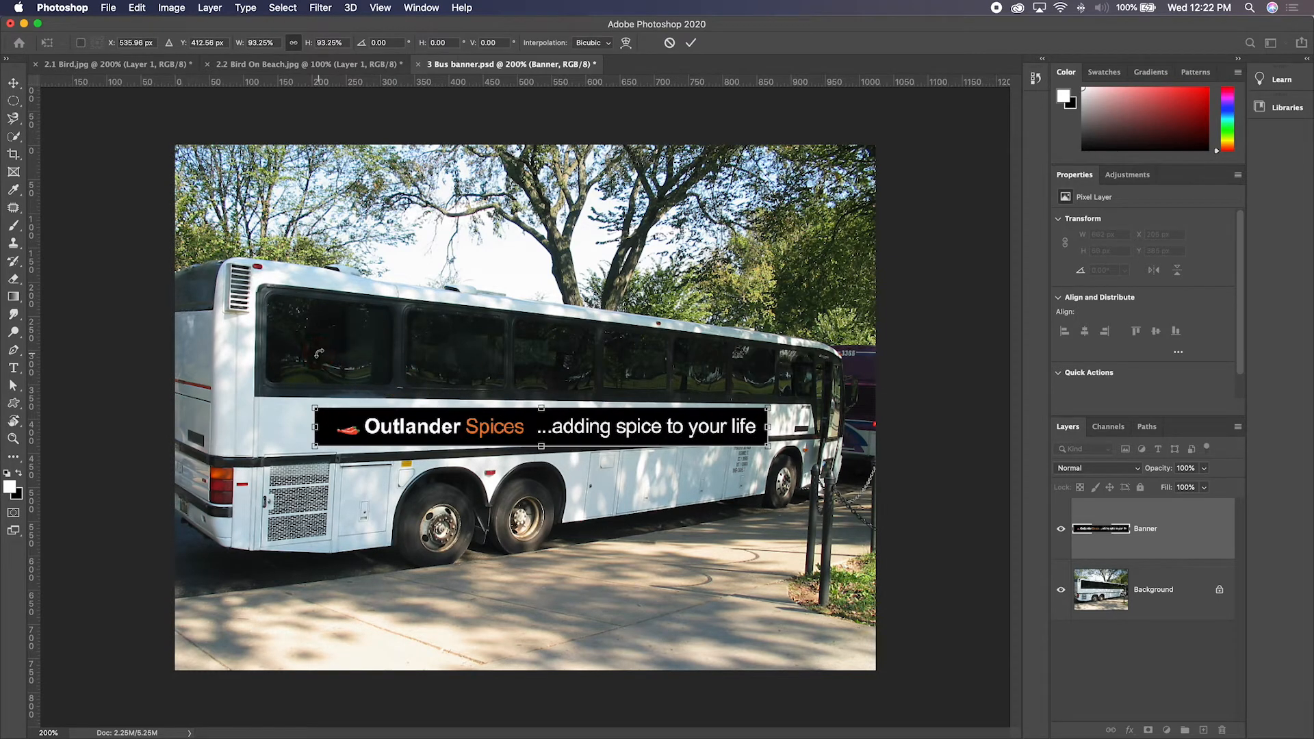
pyautogui.press('super+z')
pyautogui.moveTo(283, 406); pyautogui.dragTo(323, 589)
pyautogui.press('super+z')
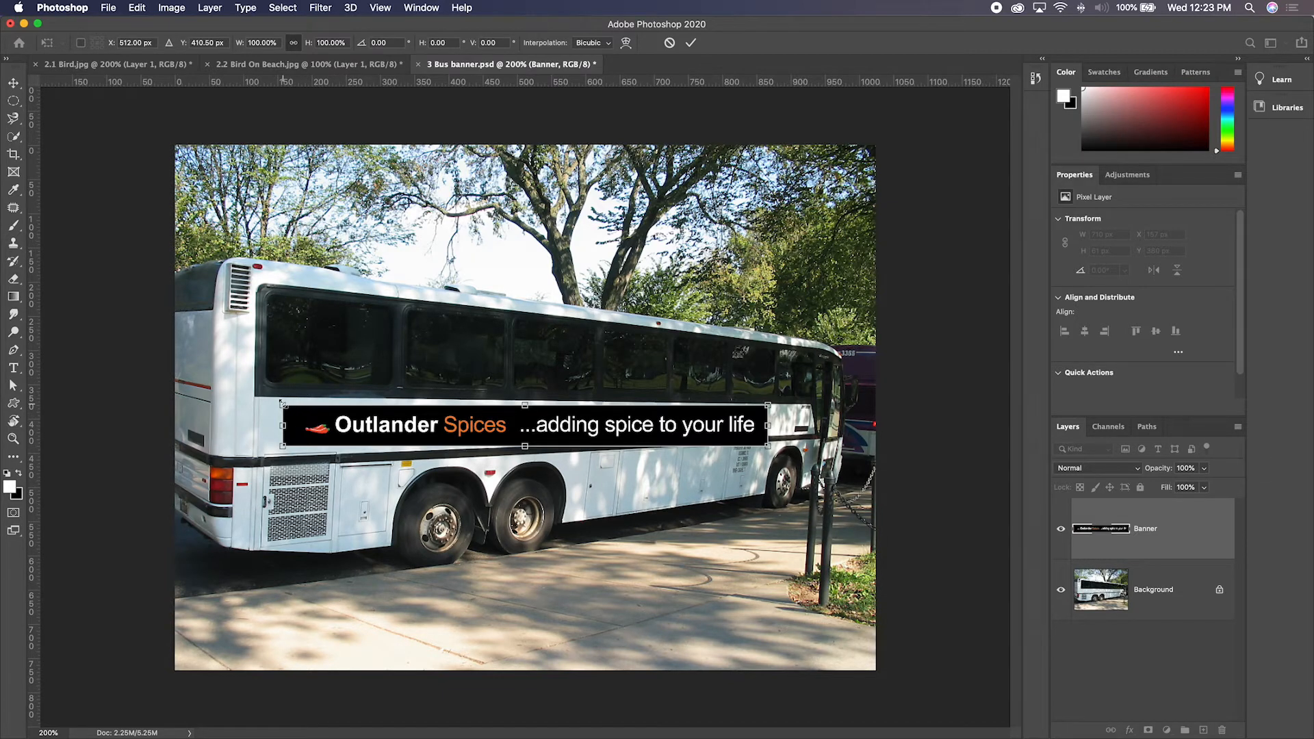
pyautogui.moveTo(285, 408); pyautogui.dragTo(322, 411)
pyautogui.press('super+z')
# Step: Try distorting the banner by moving only its upper-left corner, and undo it
pyautogui.press('super')
pyautogui.press('super')
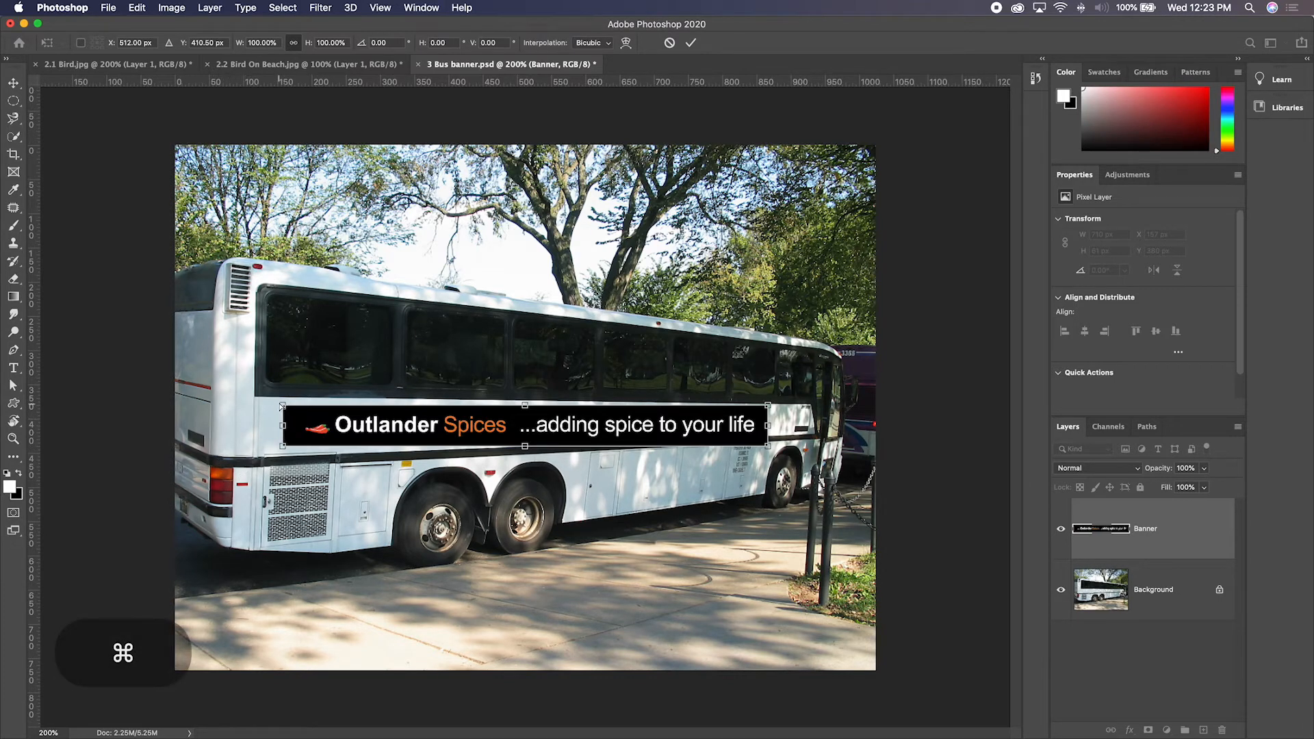
pyautogui.moveTo(281, 407)
pyautogui.mouseDown()
pyautogui.moveTo(247, 332)
pyautogui.moveTo(202, 319)
pyautogui.moveTo(135, 364)
pyautogui.moveTo(484, 314)
pyautogui.moveTo(706, 328)
pyautogui.moveTo(283, 407)
pyautogui.moveTo(712, 598)
pyautogui.moveTo(618, 481)
pyautogui.moveTo(378, 425)
pyautogui.moveTo(234, 346)
pyautogui.moveTo(282, 372)
pyautogui.moveTo(283, 421)
pyautogui.mouseUp()
pyautogui.press('super+z')
# Step: Distort the banner's left end, placing its upper corner just under the bus windows and its lower corner at the dark stripe
pyautogui.moveTo(286, 408); pyautogui.dragTo(286, 403)
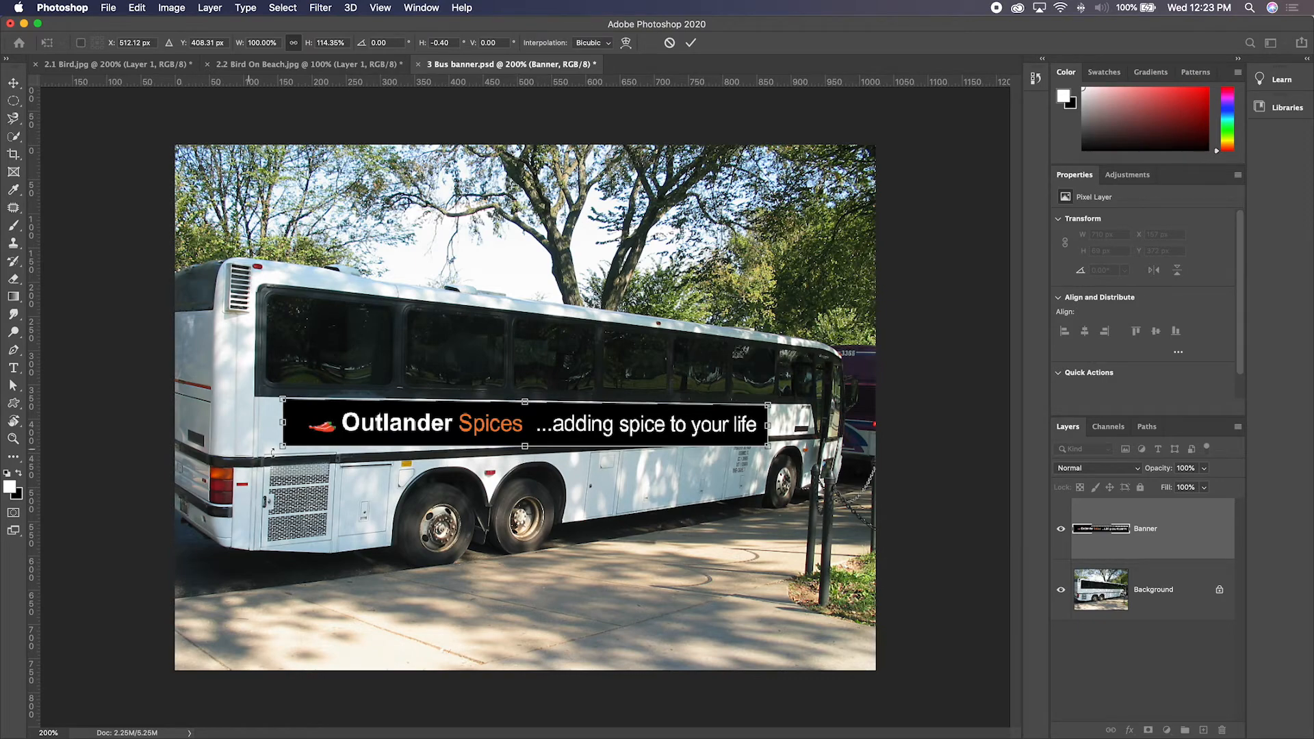
pyautogui.press('super+equal')
pyautogui.press('super+equal')
pyautogui.press('super+equal')
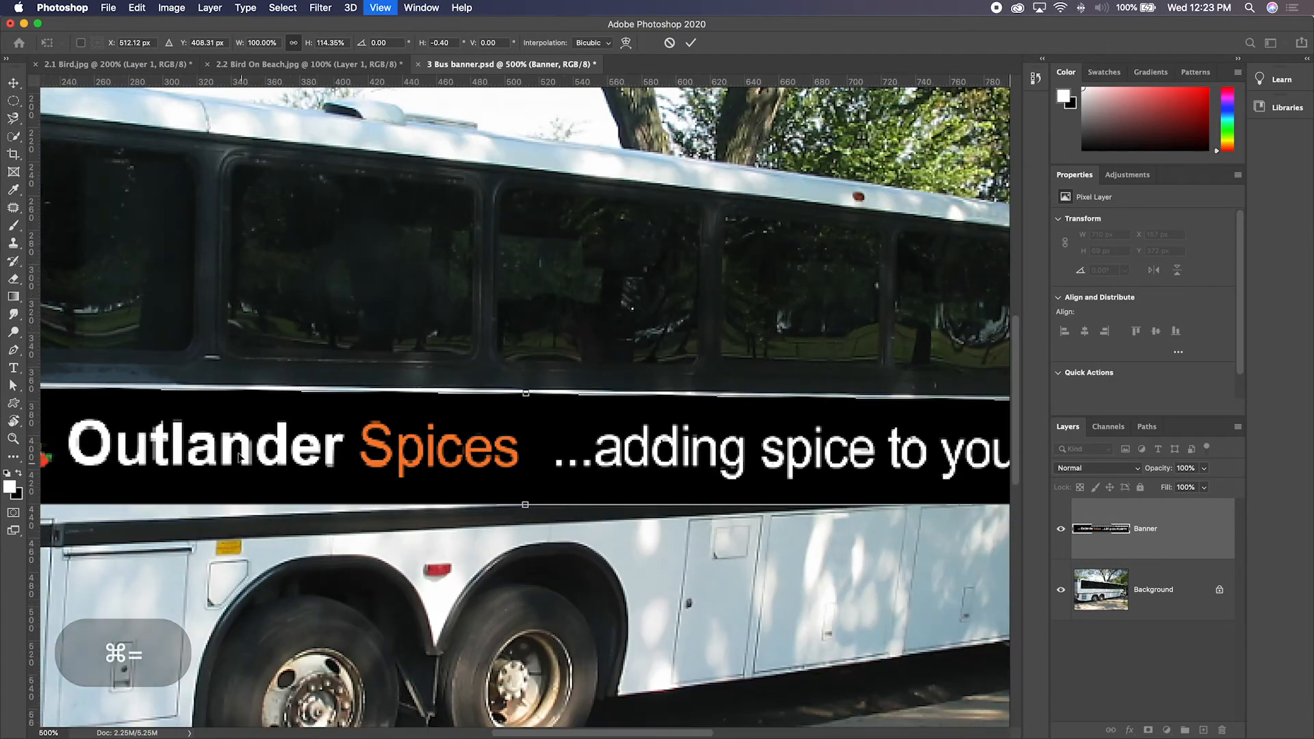
pyautogui.press('space')
pyautogui.moveTo(240, 434); pyautogui.dragTo(519, 377)
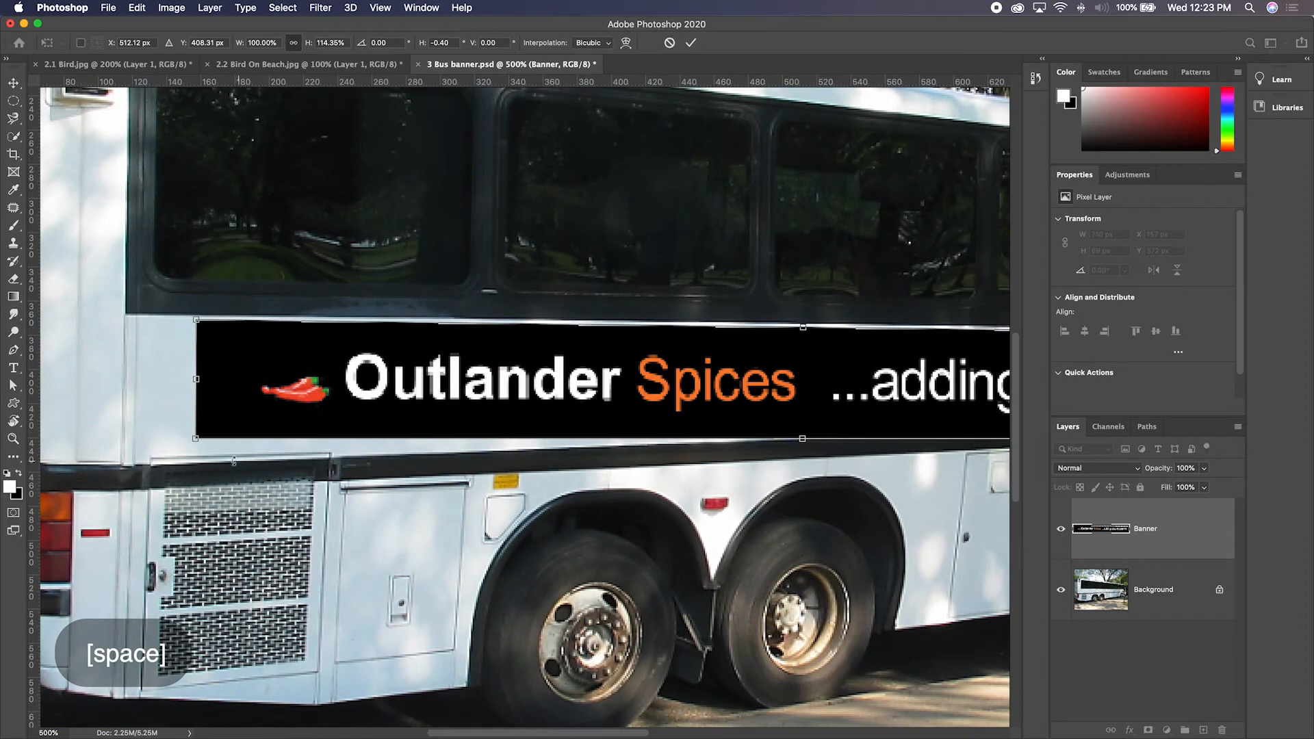
pyautogui.moveTo(196, 438)
pyautogui.mouseDown()
pyautogui.moveTo(197, 451)
pyautogui.moveTo(167, 446)
pyautogui.moveTo(199, 454)
pyautogui.moveTo(199, 419)
pyautogui.moveTo(199, 459)
pyautogui.mouseUp()
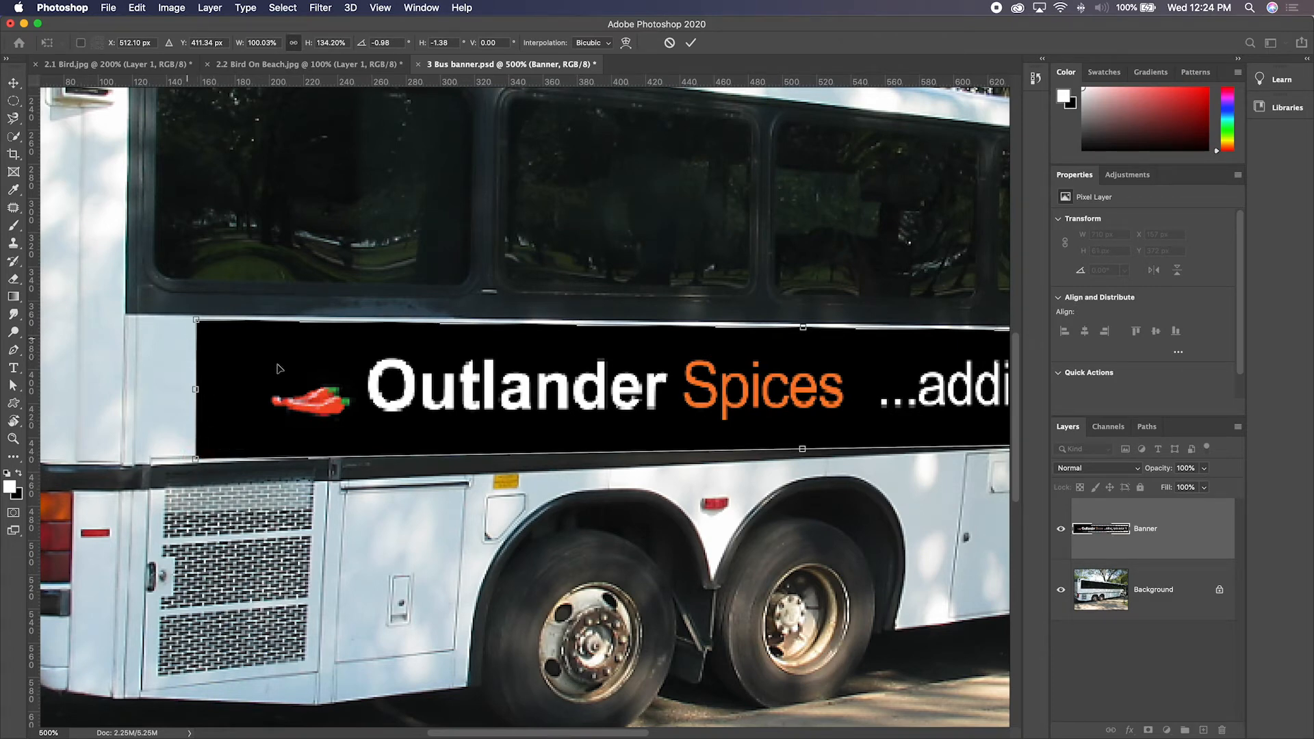
# Step: Raise the banner's lower-right corner to follow the dark stripe in the bus's perspective, and apply the transform
pyautogui.press('space')
pyautogui.moveTo(800, 482); pyautogui.dragTo(390, 461)
pyautogui.press('super+r')
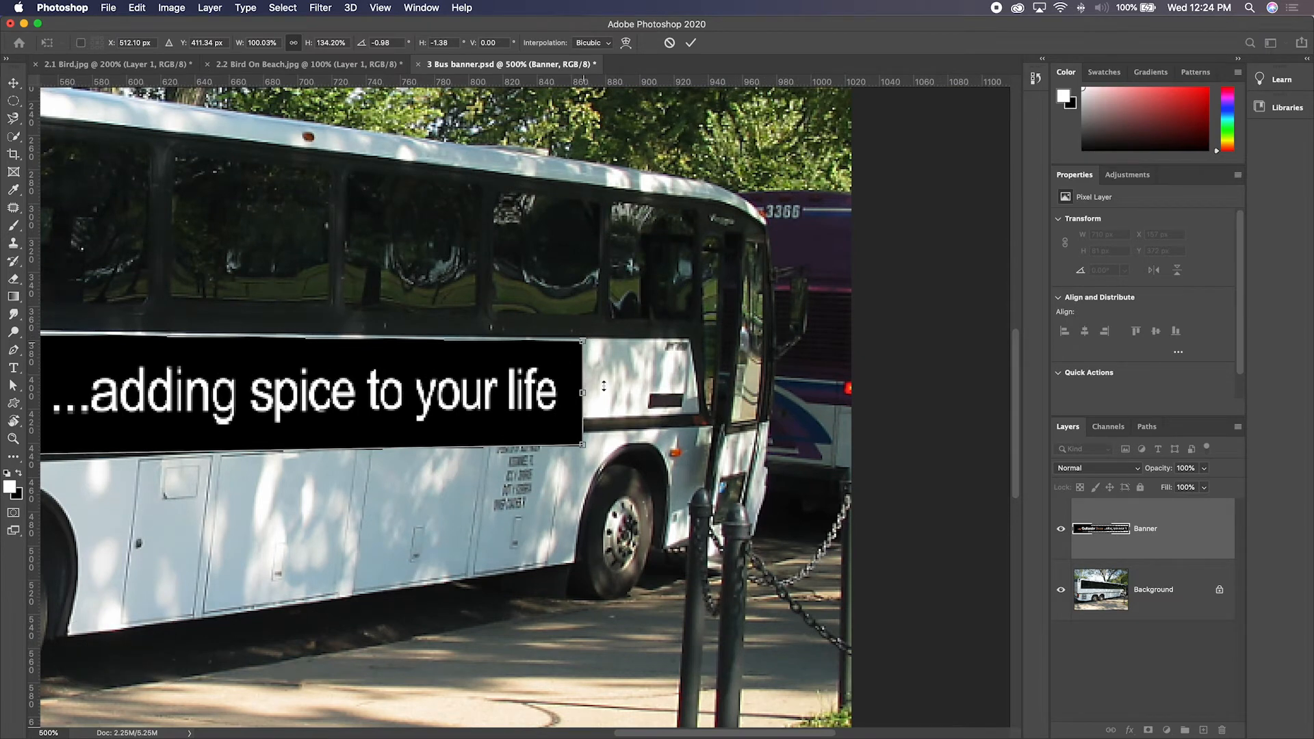
pyautogui.press('super')
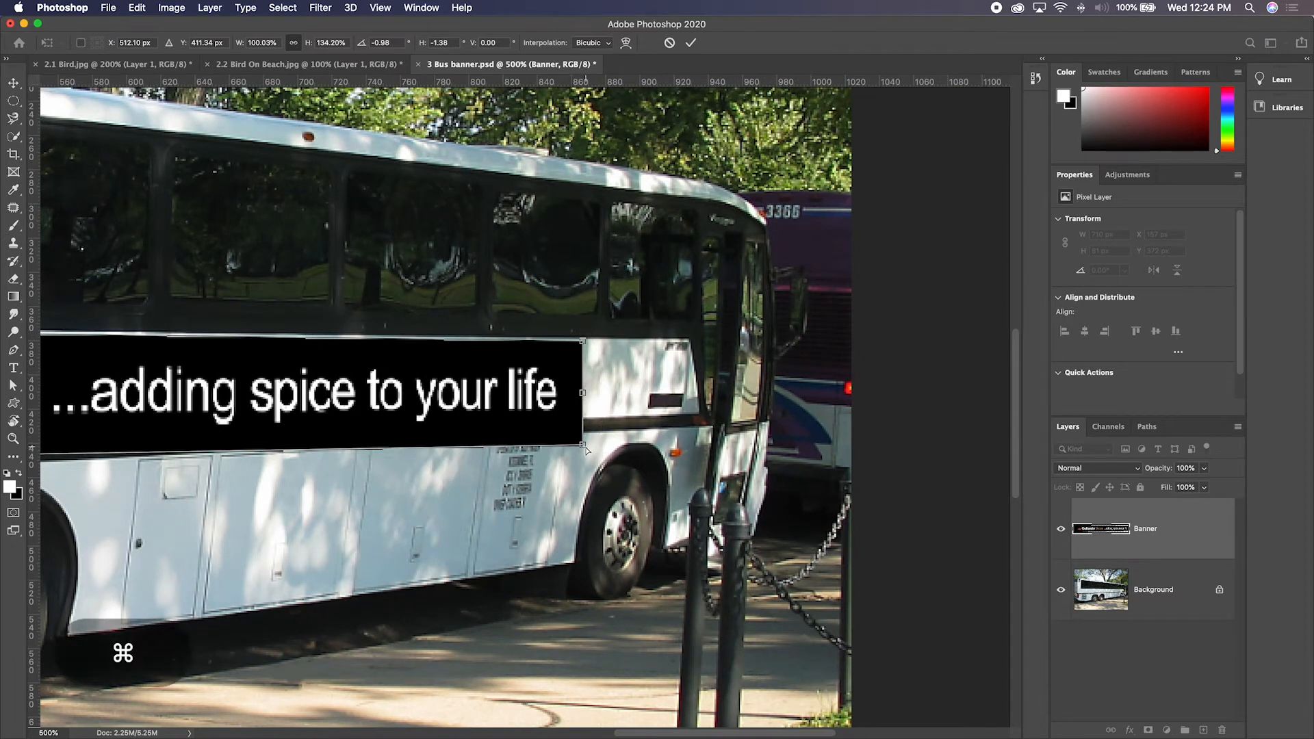
pyautogui.moveTo(586, 448); pyautogui.dragTo(581, 415)
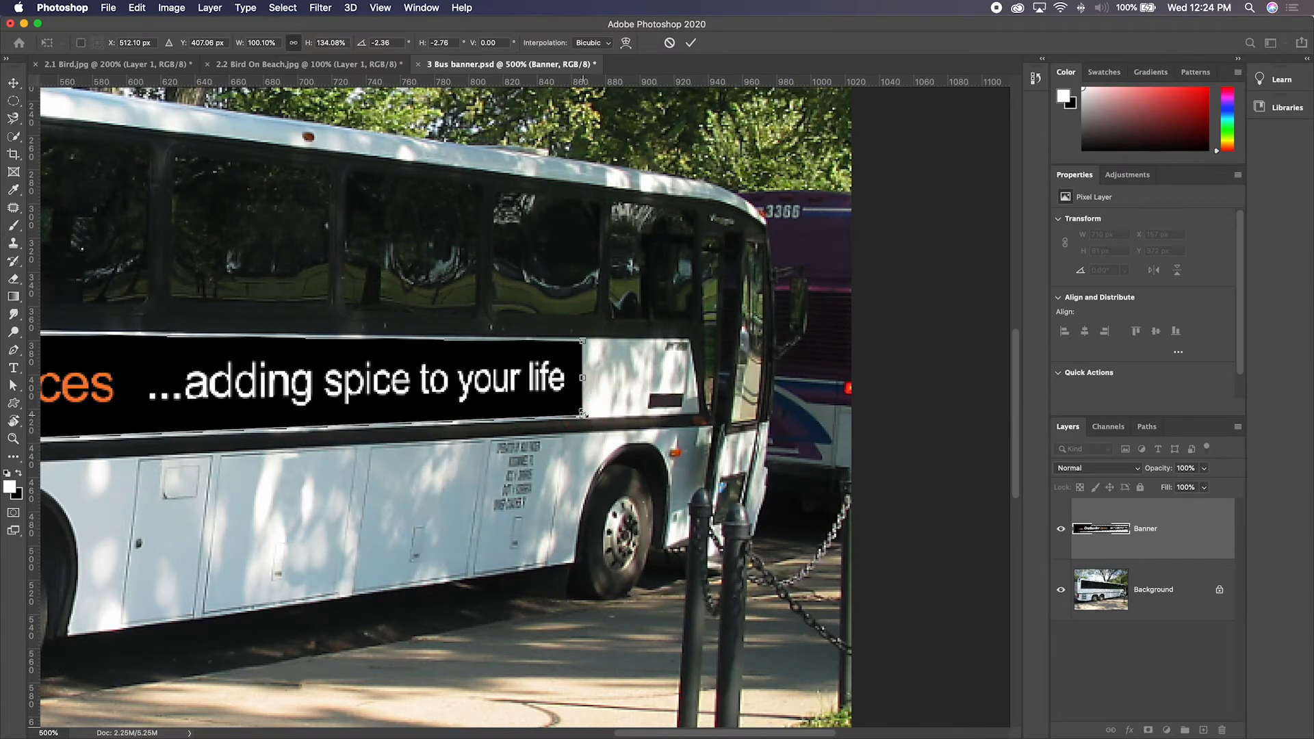
pyautogui.moveTo(583, 414); pyautogui.dragTo(581, 416)
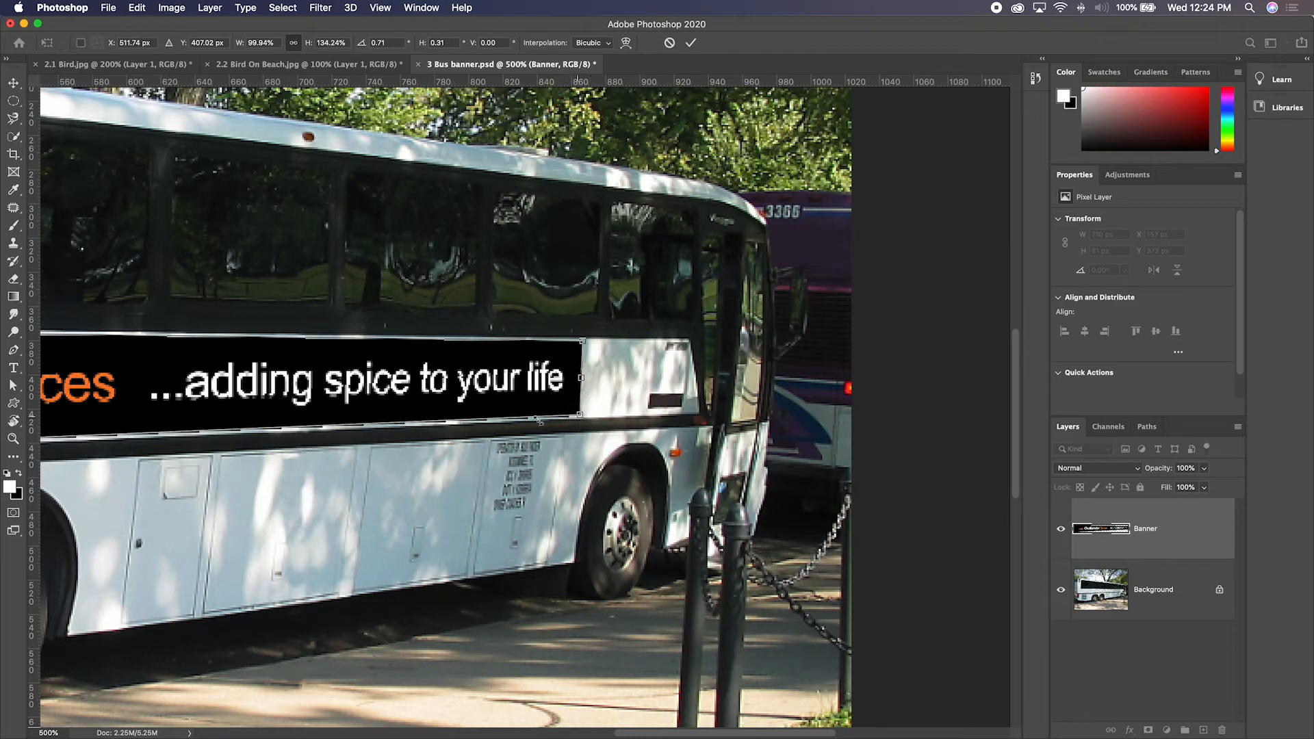
pyautogui.moveTo(299, 499); pyautogui.dragTo(462, 480)
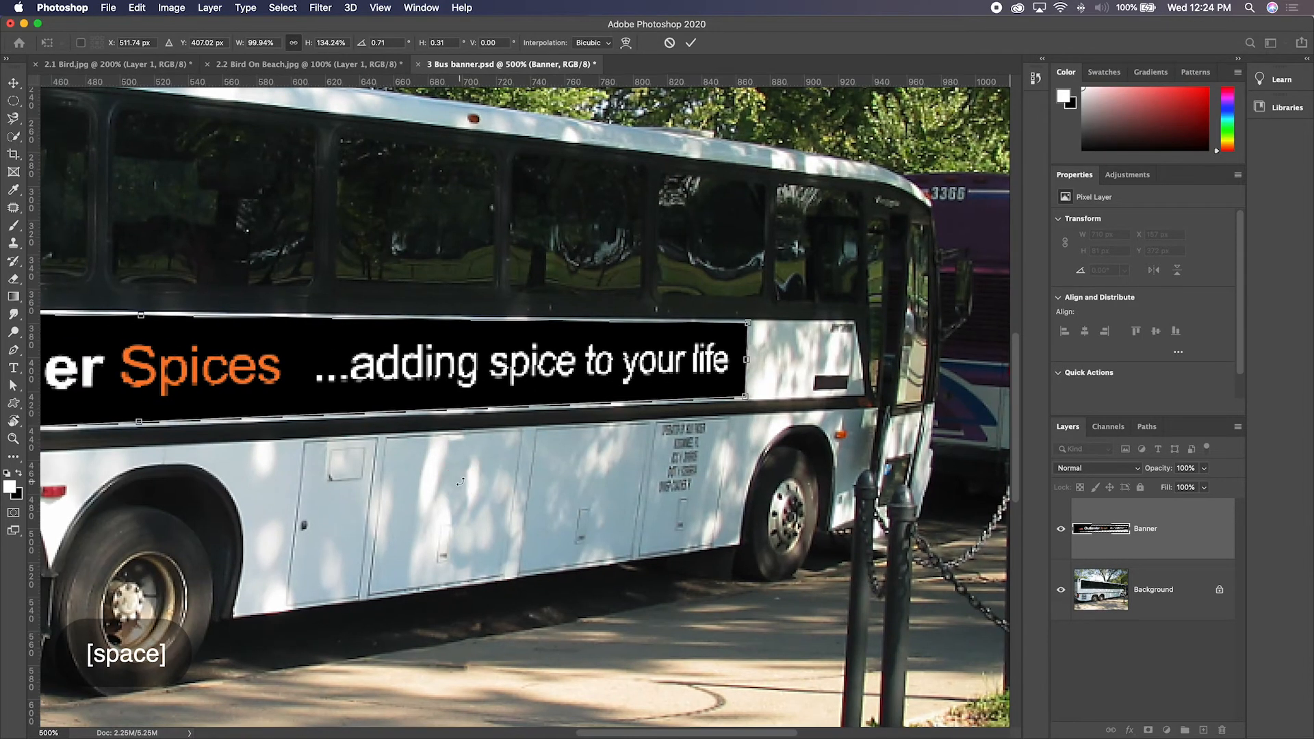
pyautogui.press('super+minus')
pyautogui.press('super+minus')
pyautogui.moveTo(383, 463); pyautogui.dragTo(543, 440)
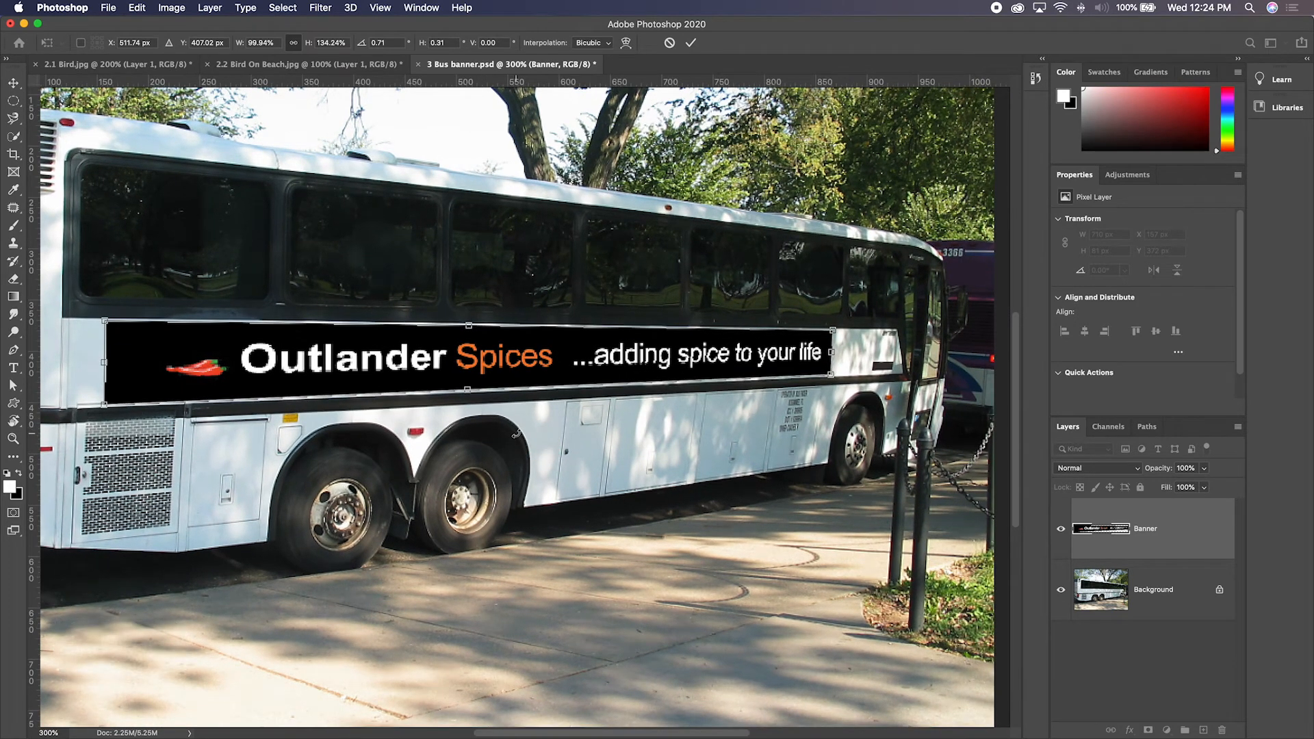
pyautogui.press('Return')
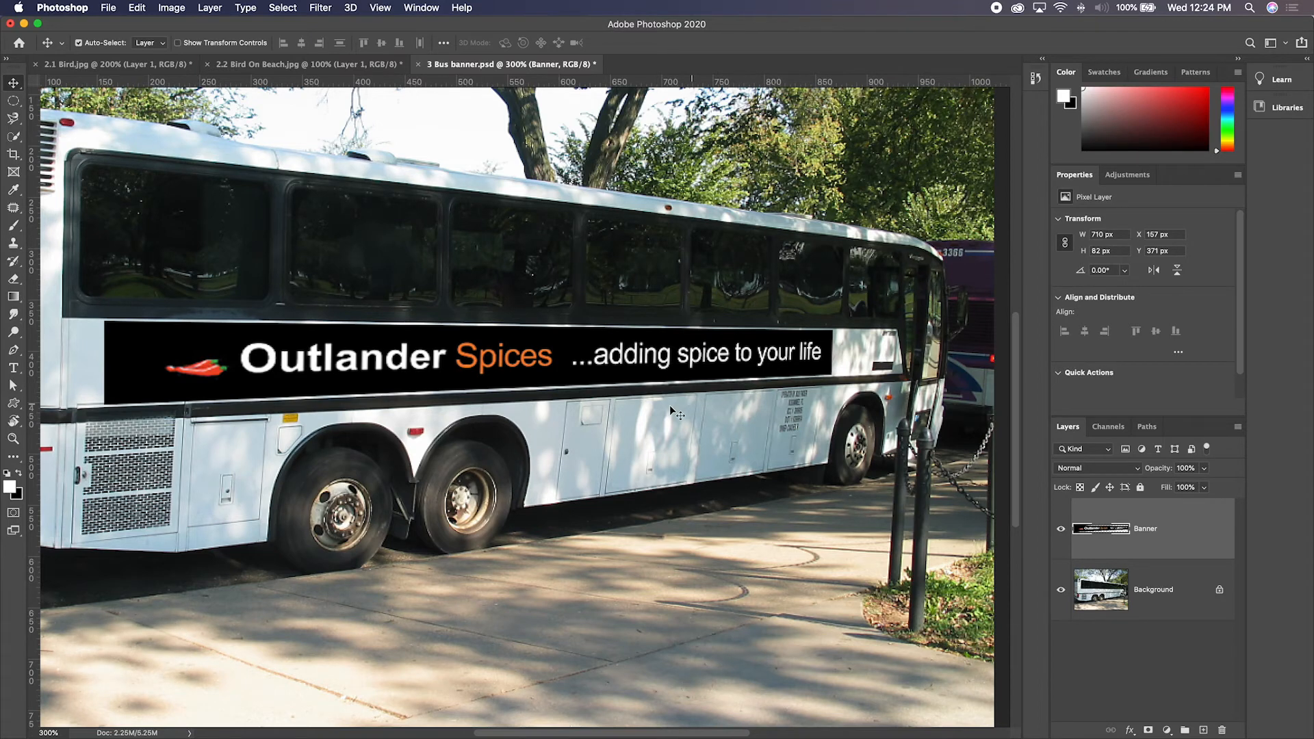
# Step: Compare the banner before and after the perspective distortion by repeatedly undoing and redoing the transform
pyautogui.press('super+minus')
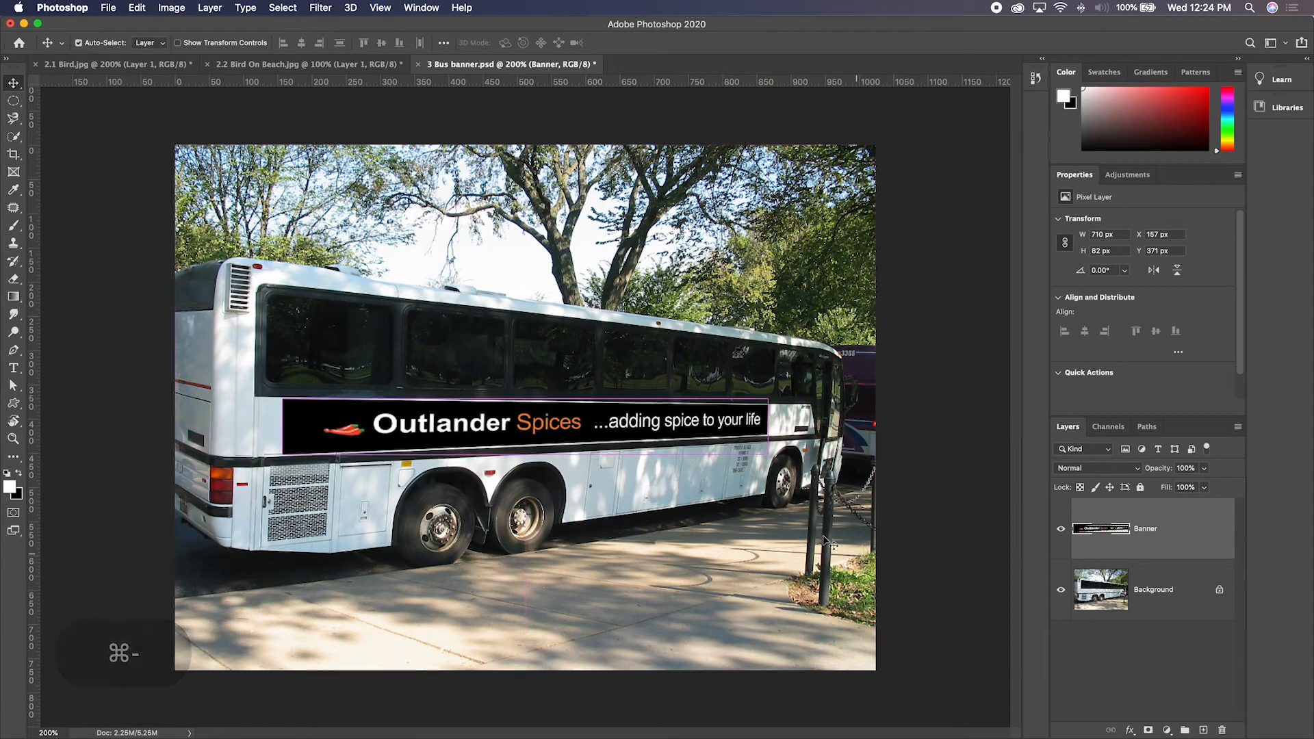
pyautogui.press('super+z')
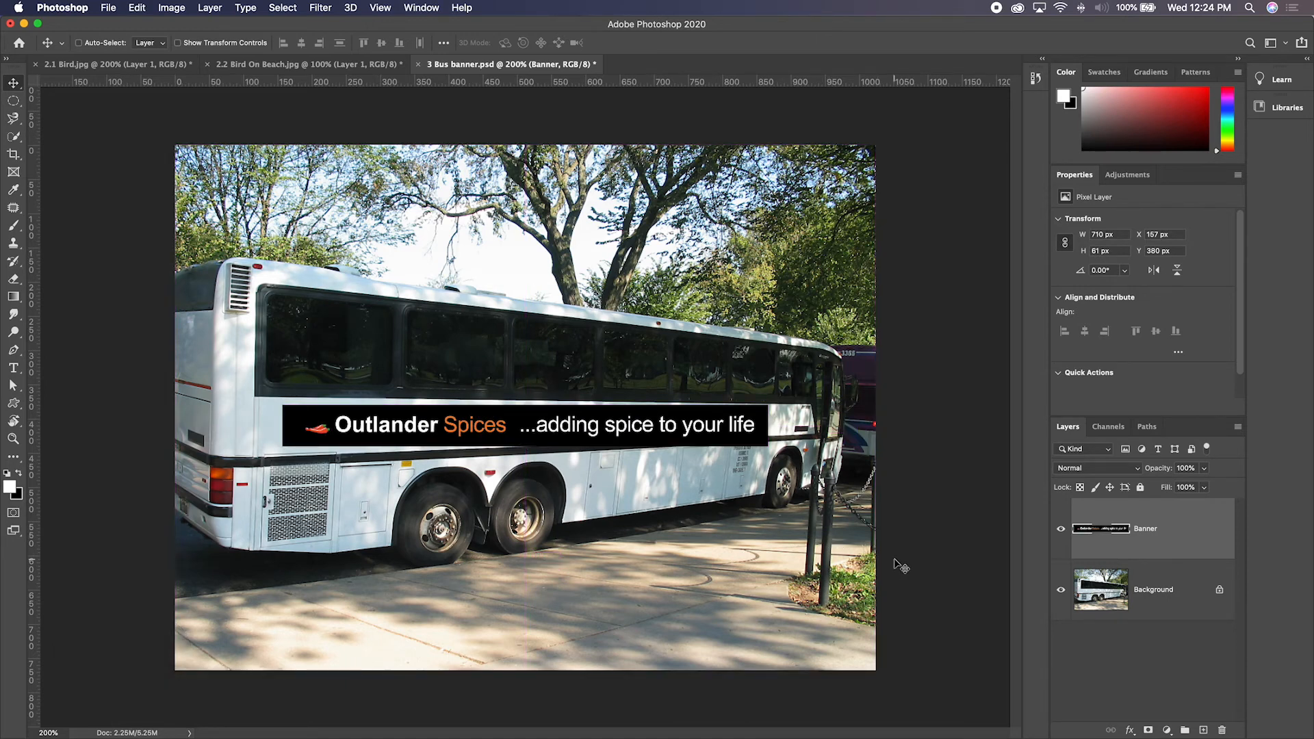
pyautogui.press('super+shift+z')
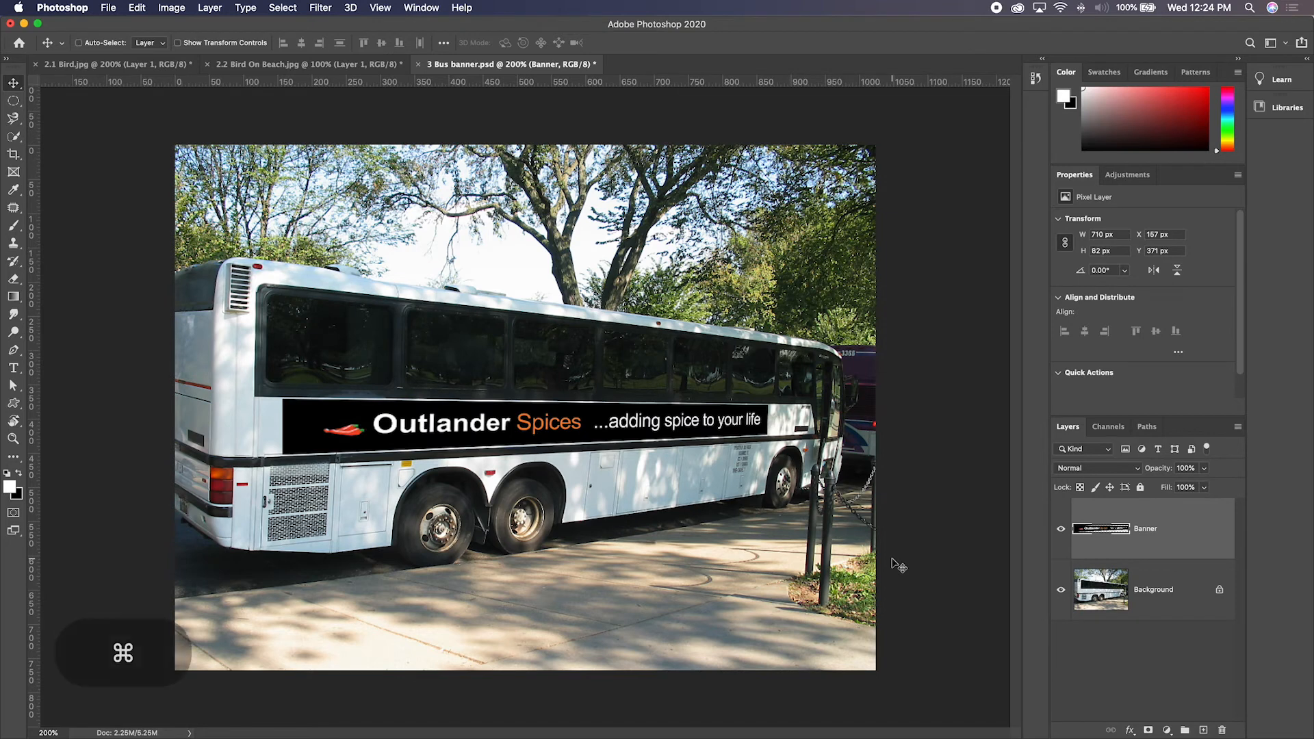
pyautogui.press('super+z')
pyautogui.press('super+shift+z')
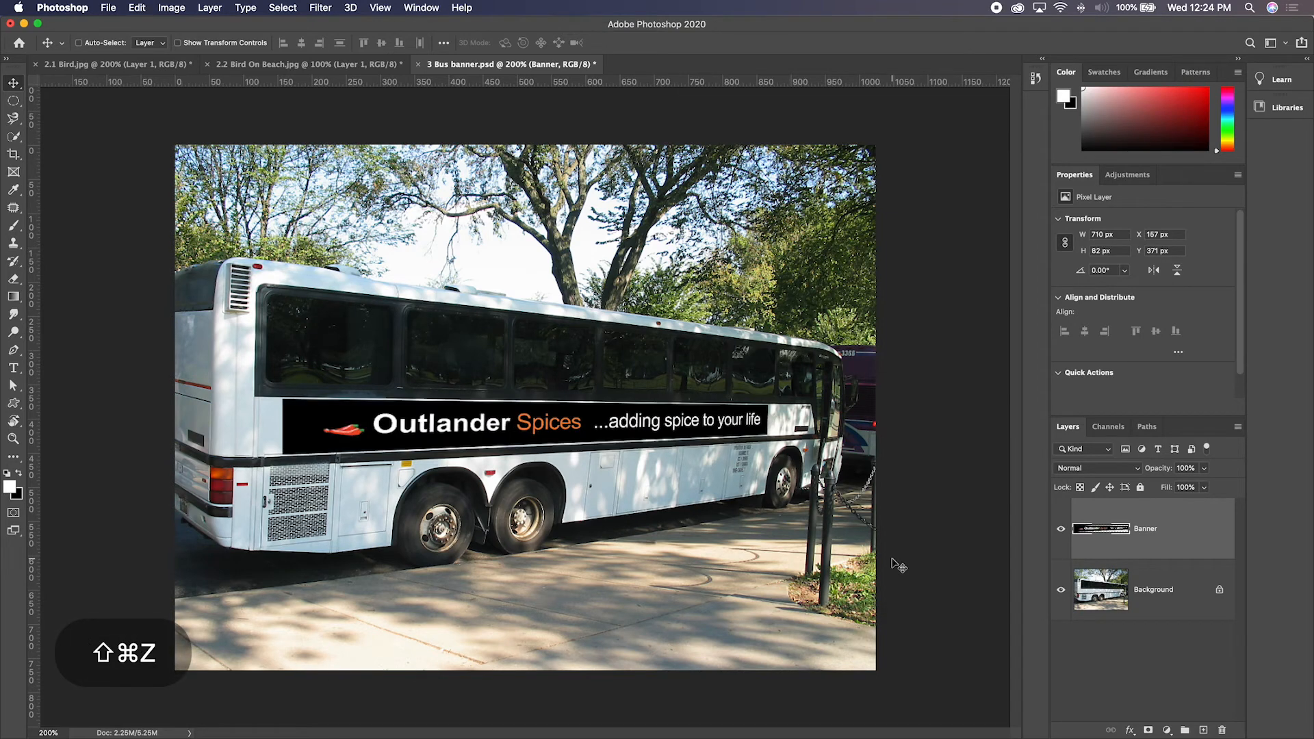
pyautogui.press('super+z')
pyautogui.press('super+shift+z')
pyautogui.press('super+z')
pyautogui.press('super+shift+z')
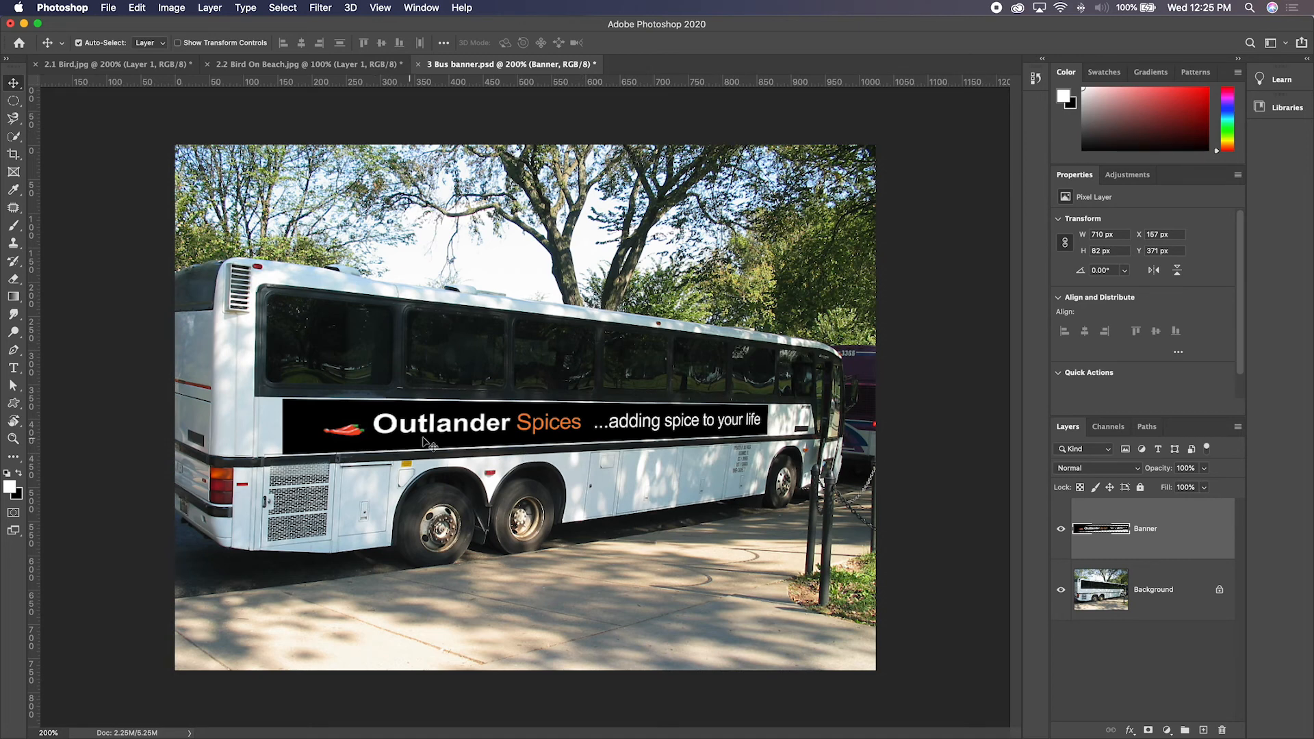
# Step: Try enlarging the banner proportionally from its top edge with Free Transform, and cancel it
pyautogui.press('super+t')
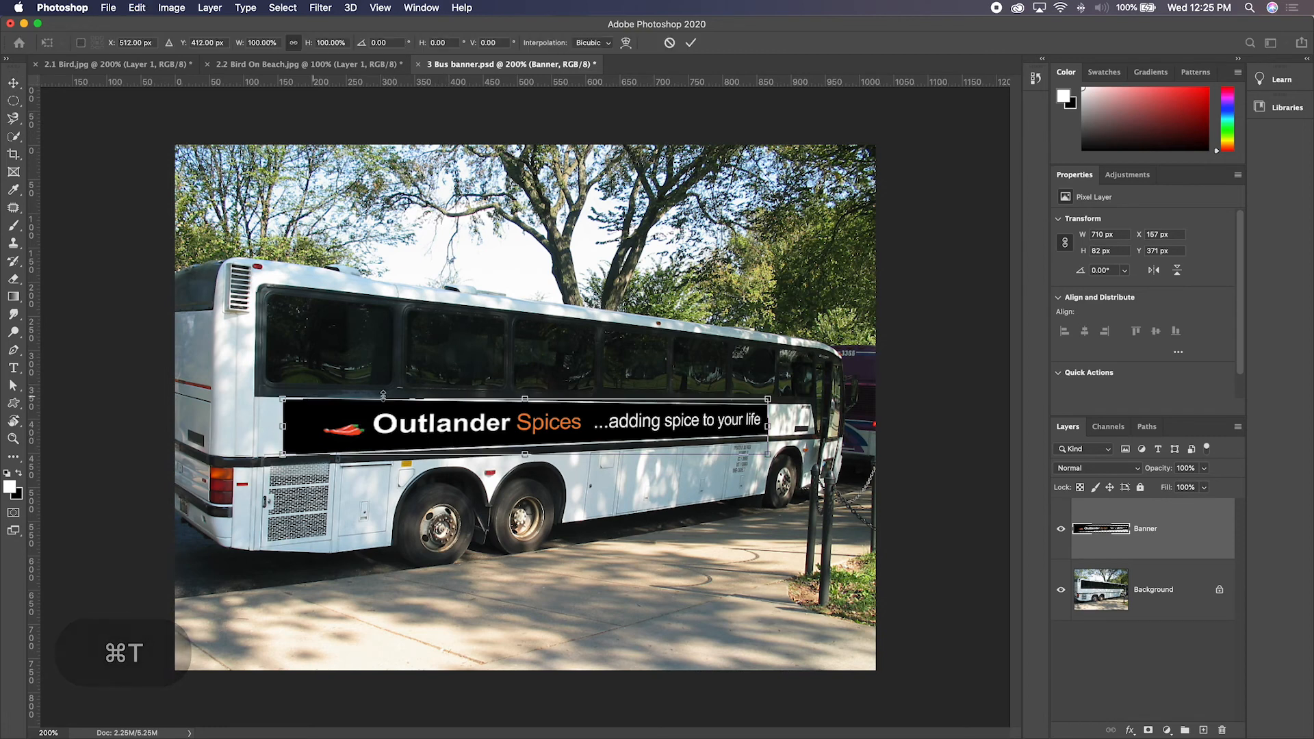
pyautogui.moveTo(524, 399); pyautogui.dragTo(512, 226)
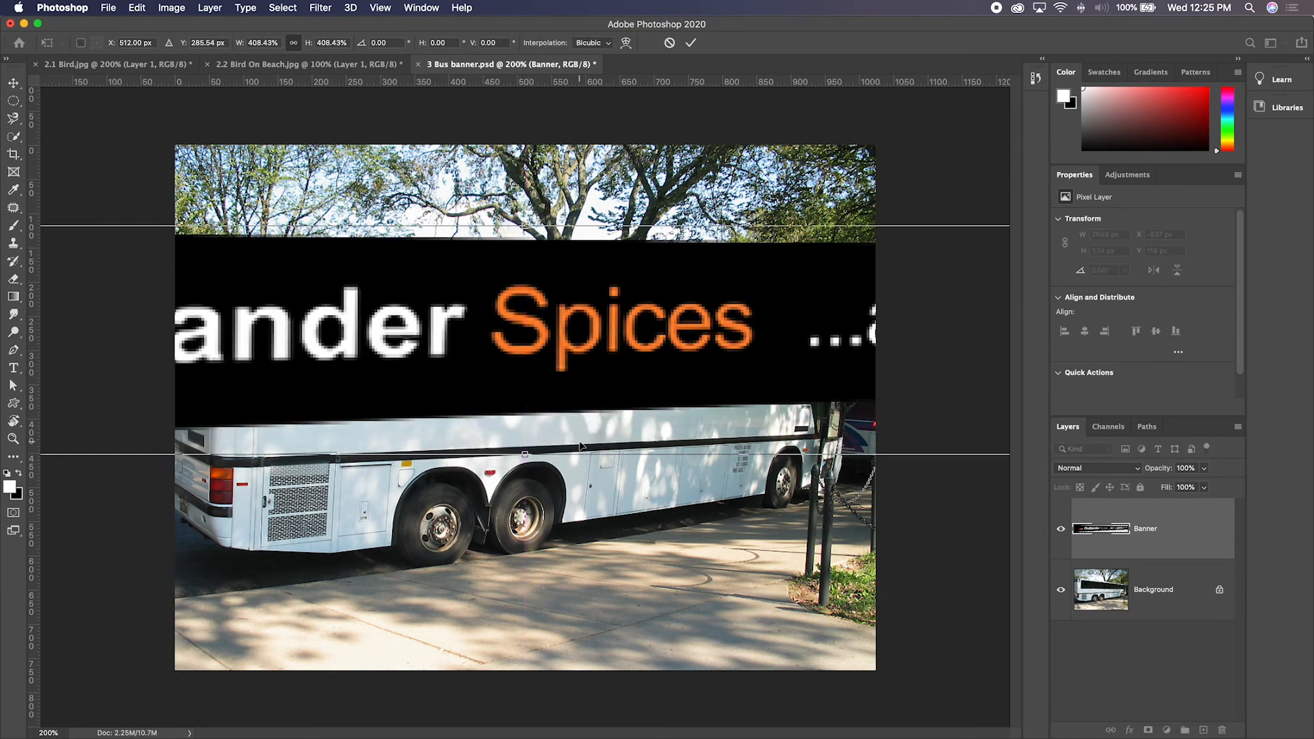
pyautogui.press('Escape')
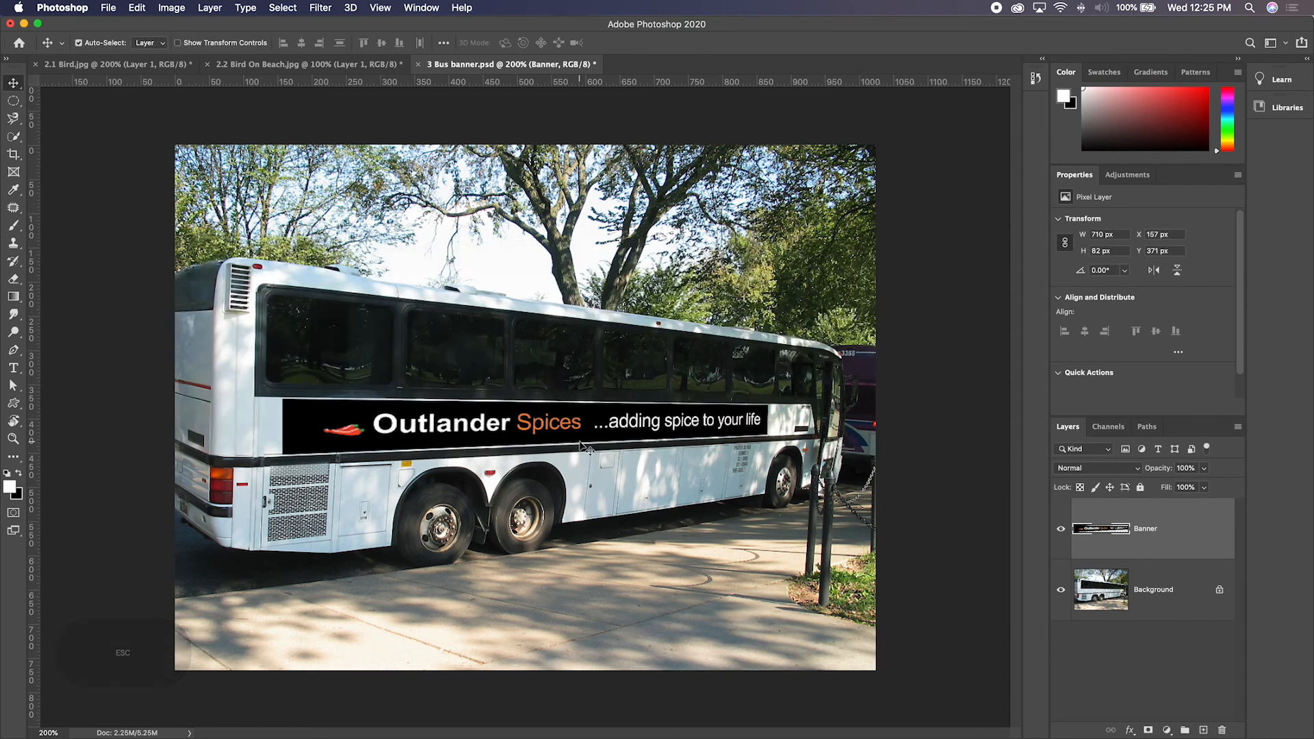
# Step: Try distorting the banner by pulling its upper-right corner above the bus roof, apply it, and undo it
pyautogui.press('super+t')
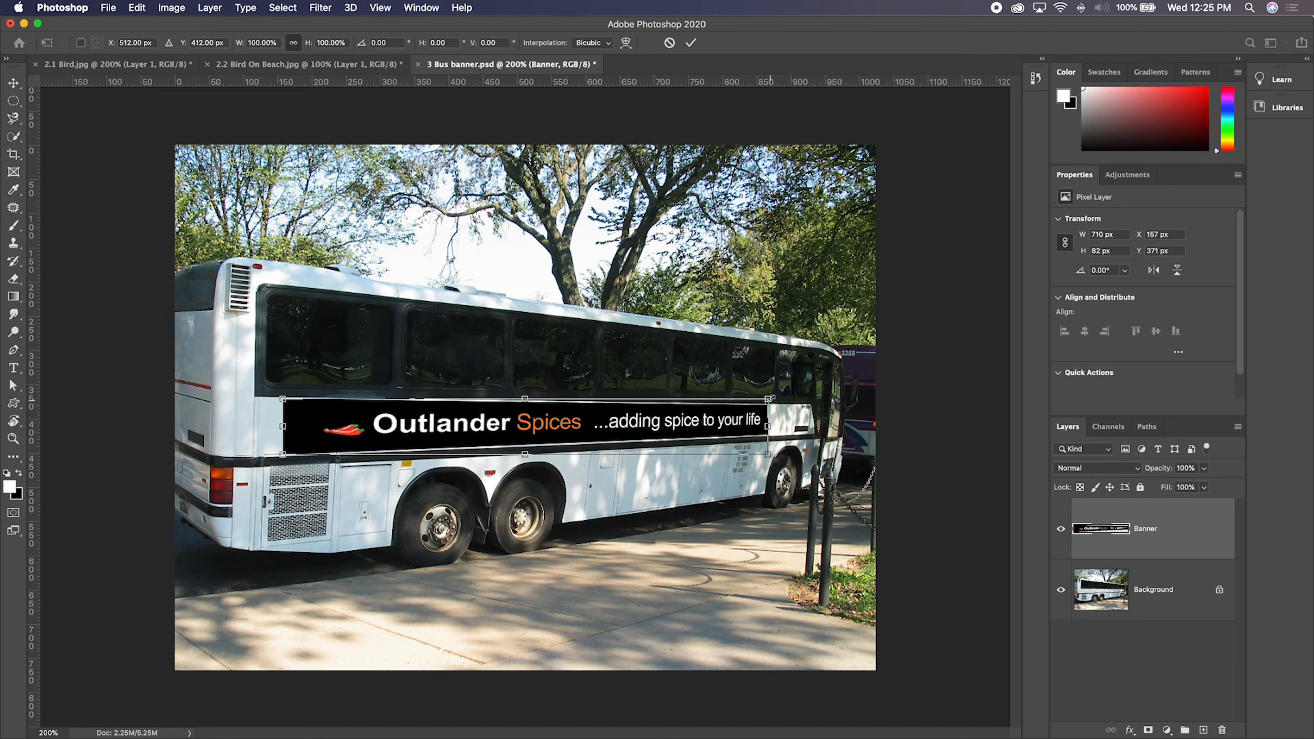
pyautogui.moveTo(768, 399); pyautogui.dragTo(582, 250)
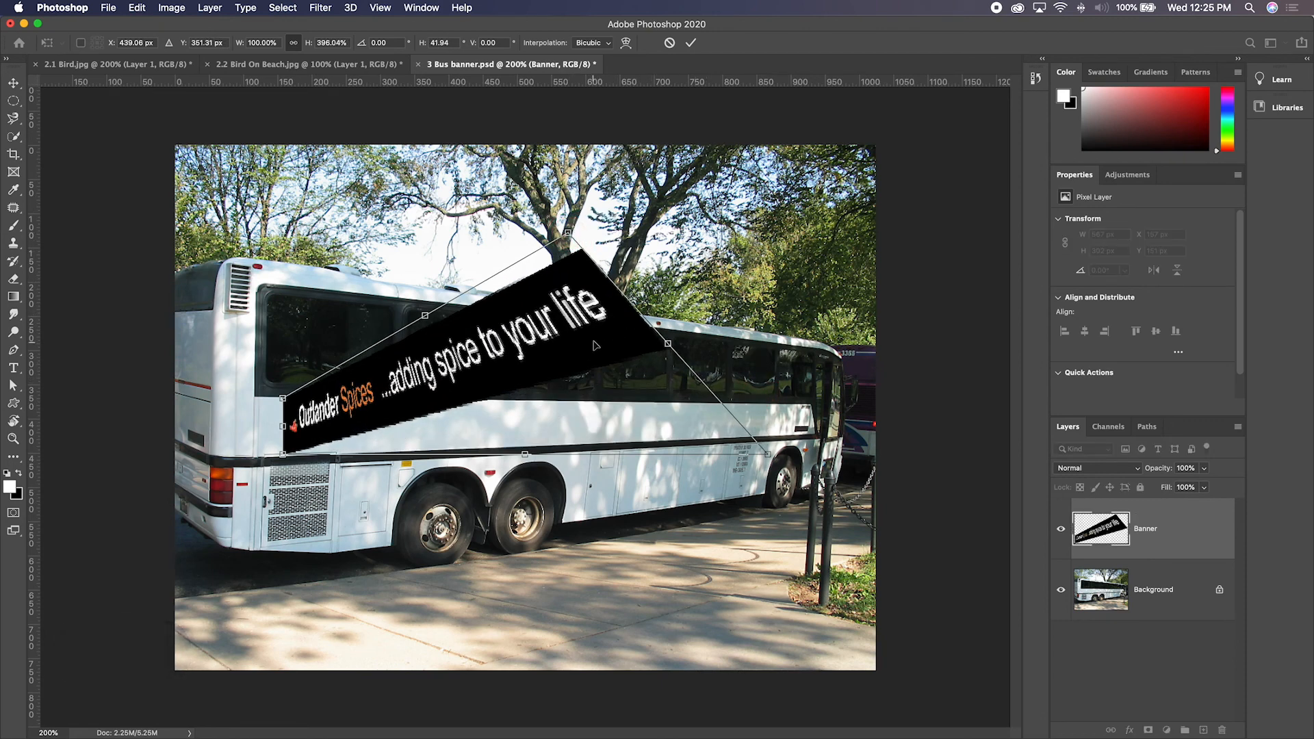
pyautogui.click(13, 100)
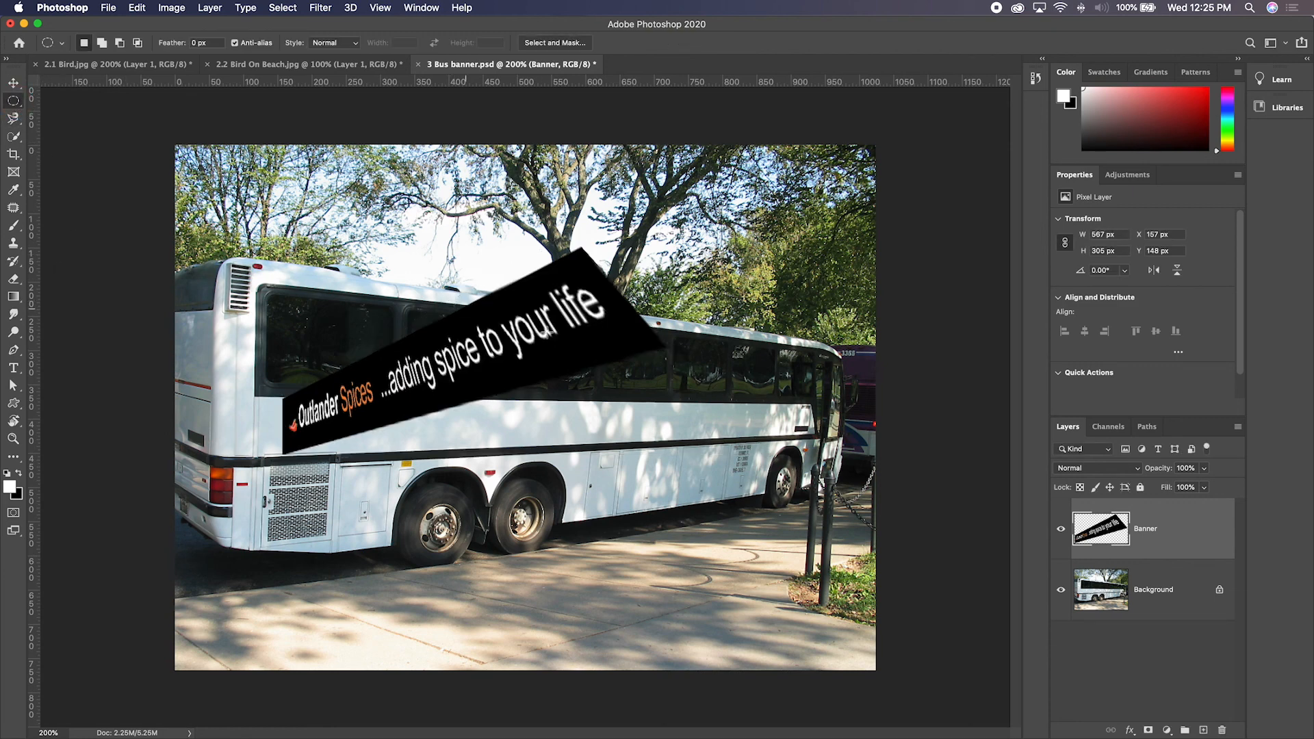
pyautogui.press('cmd+z')
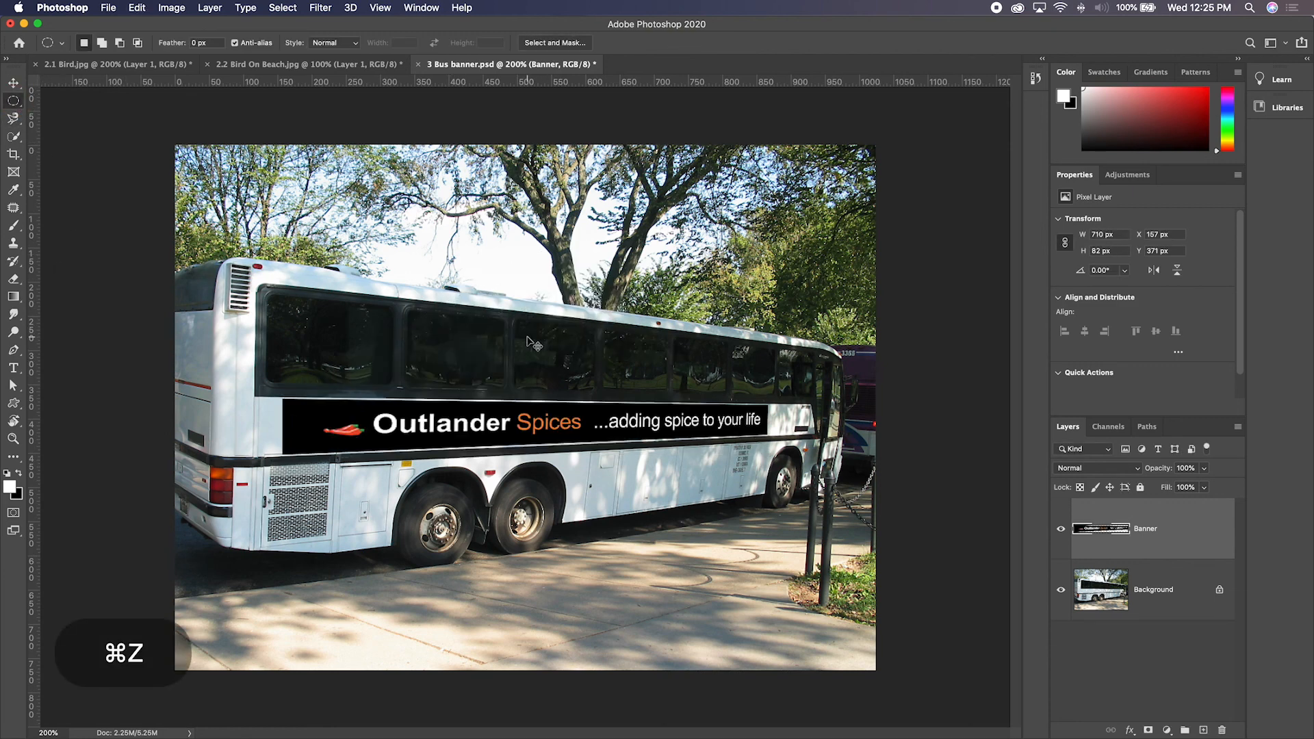